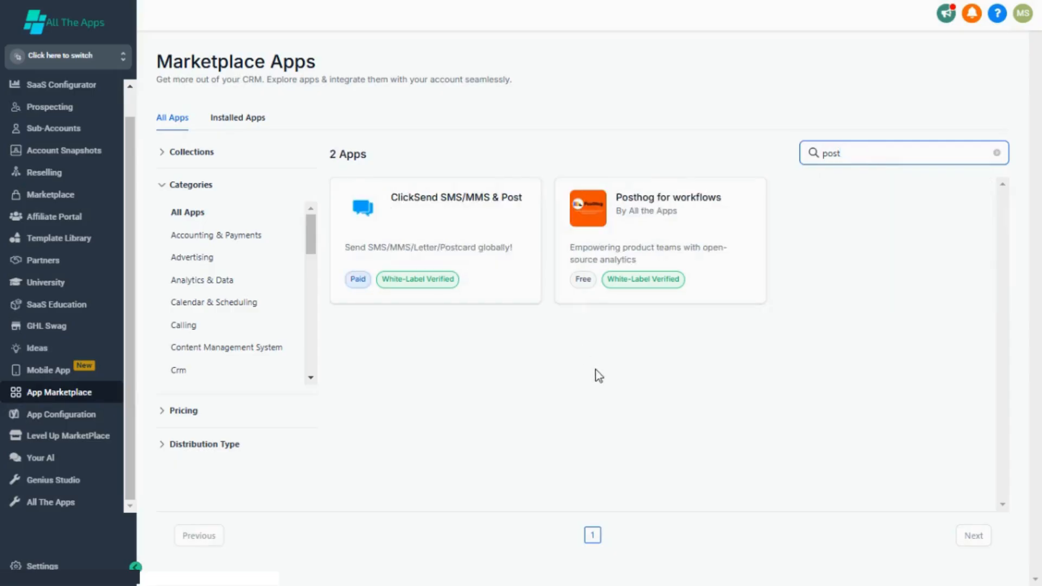
Step: Open the Posthog for workflows app page from the marketplace search results for 'post'
left_click(714, 216)
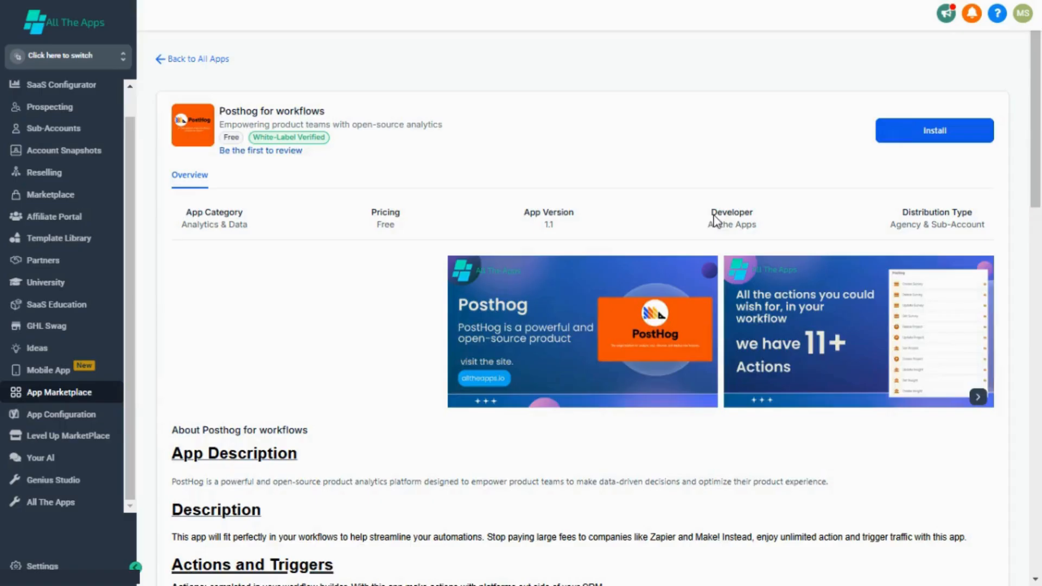
Step: Install Posthog for workflows into the single available sub-account, allowing its requested permissions
left_click(936, 147)
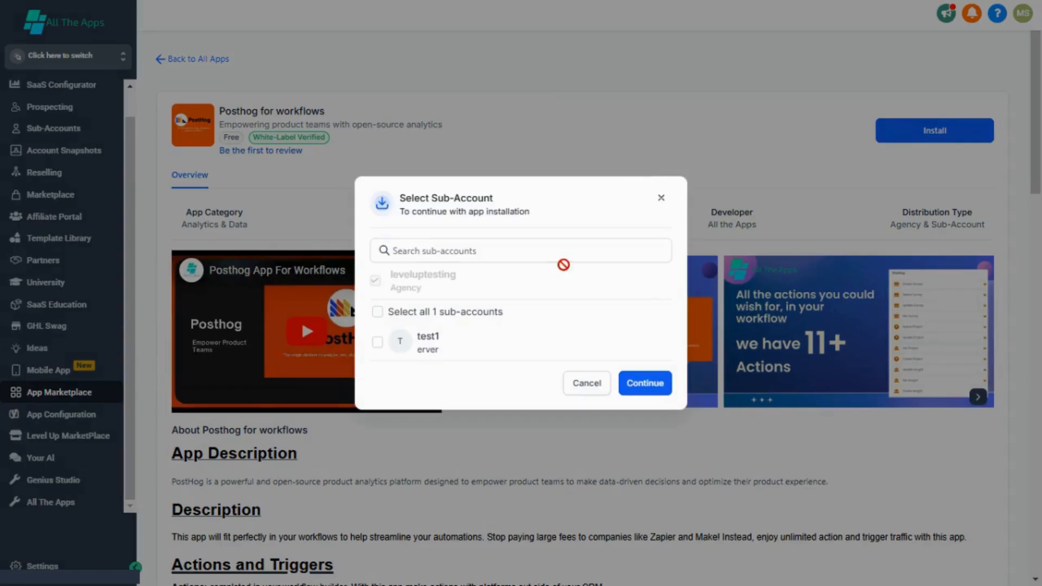
left_click(507, 339)
left_click(643, 382)
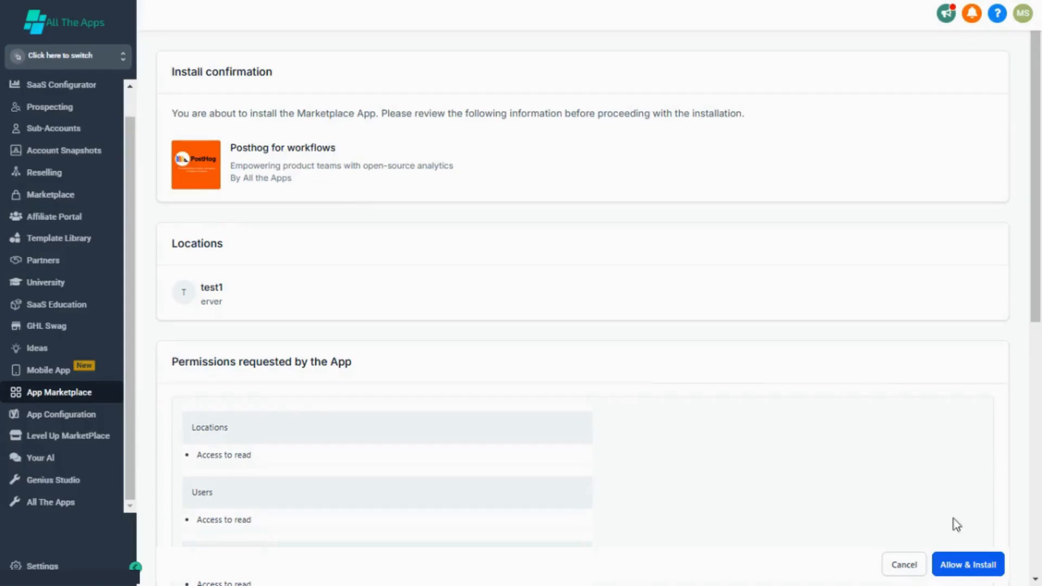
left_click(972, 565)
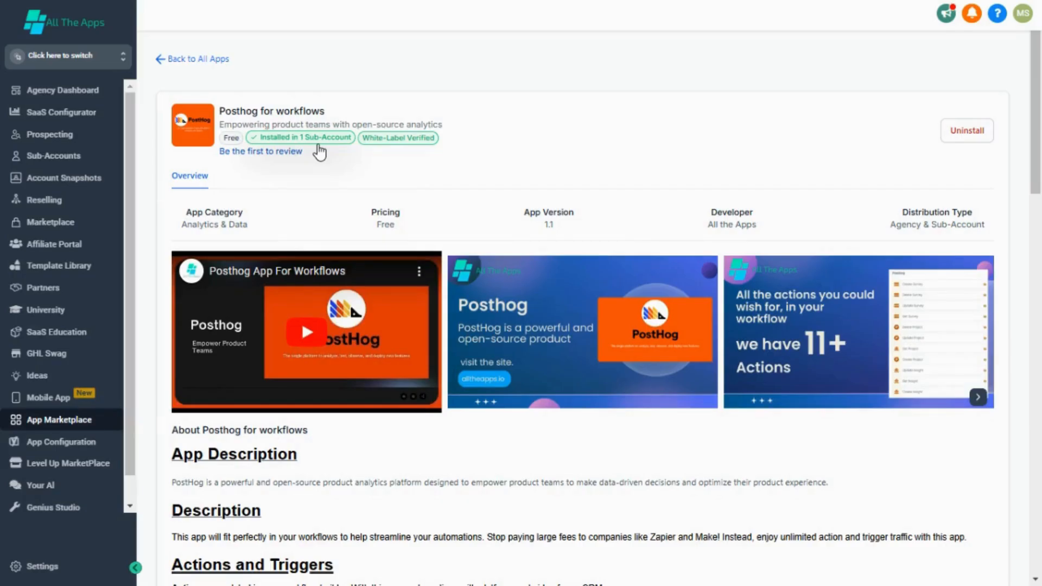
Step: Switch into the sub-account that has Posthog installed to view its installed apps
left_click(103, 55)
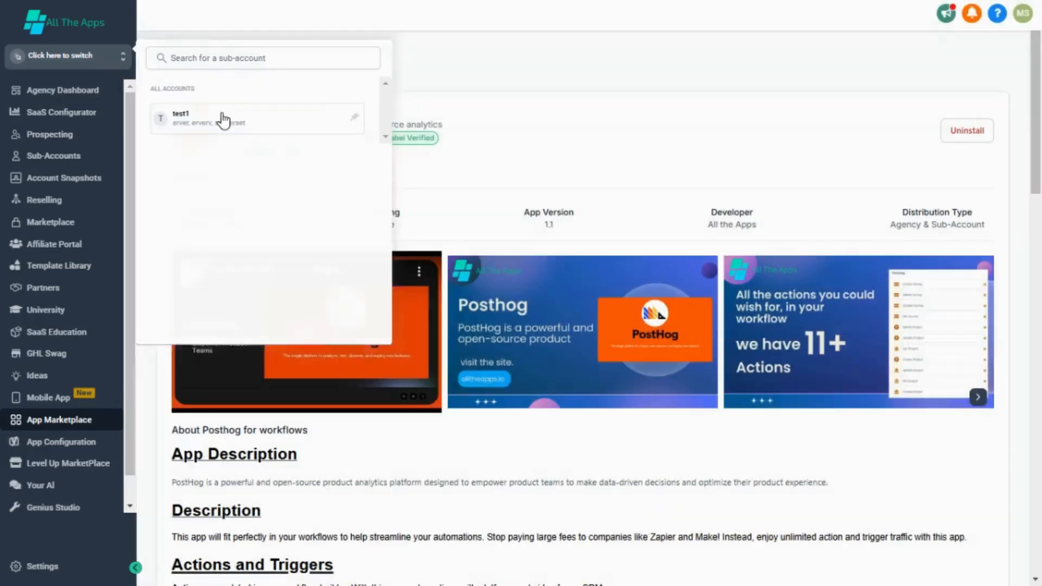
left_click(222, 113)
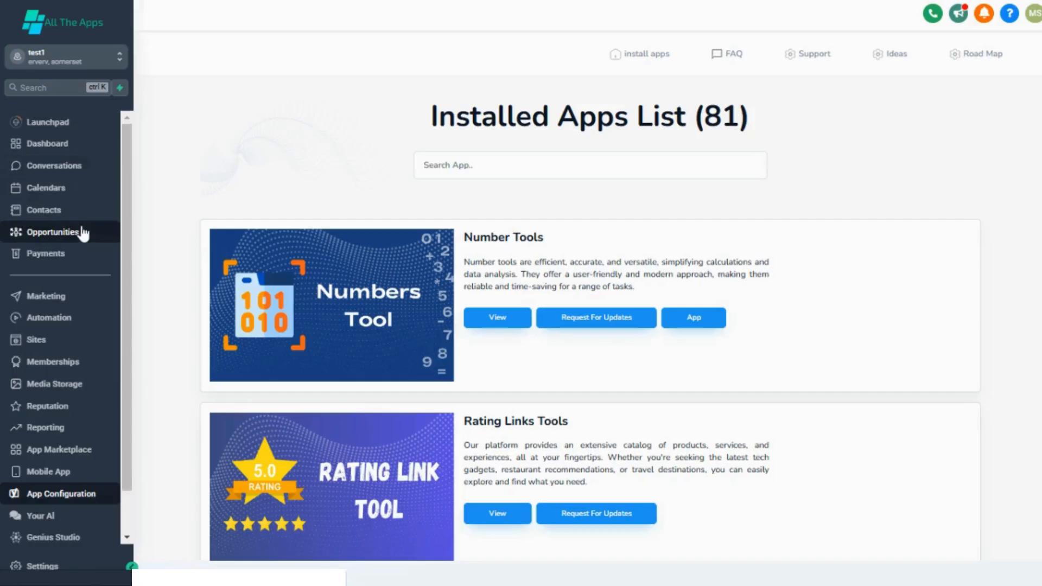
Step: Filter the installed apps by 'post' and open the PostHog app's configuration
scroll(82, 232, "down", 1)
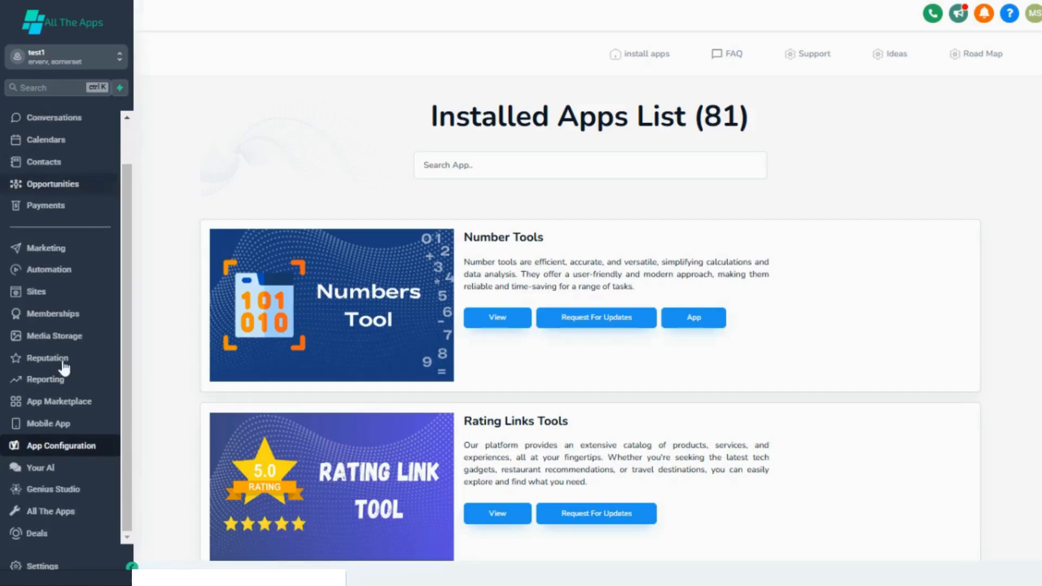
left_click(452, 169)
type("efef")
key("BackSpace")
key("BackSpace")
key("BackSpace")
key("BackSpace")
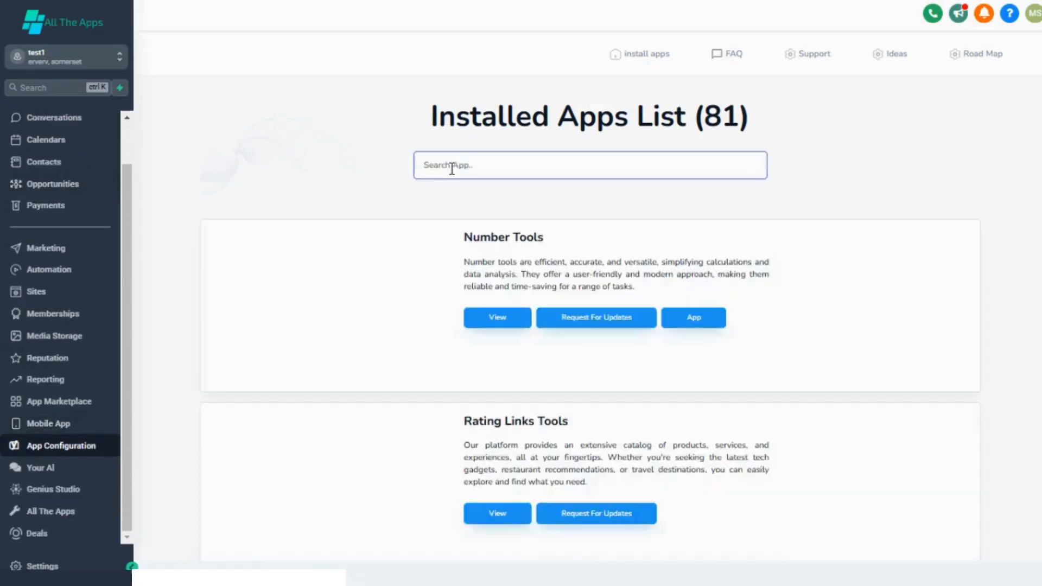
type("post")
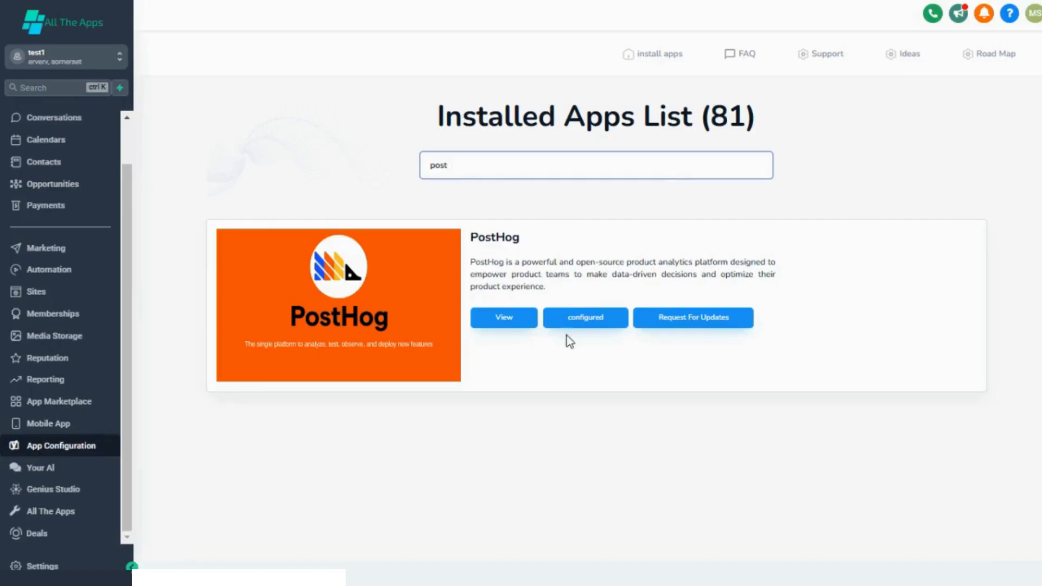
left_click(577, 323)
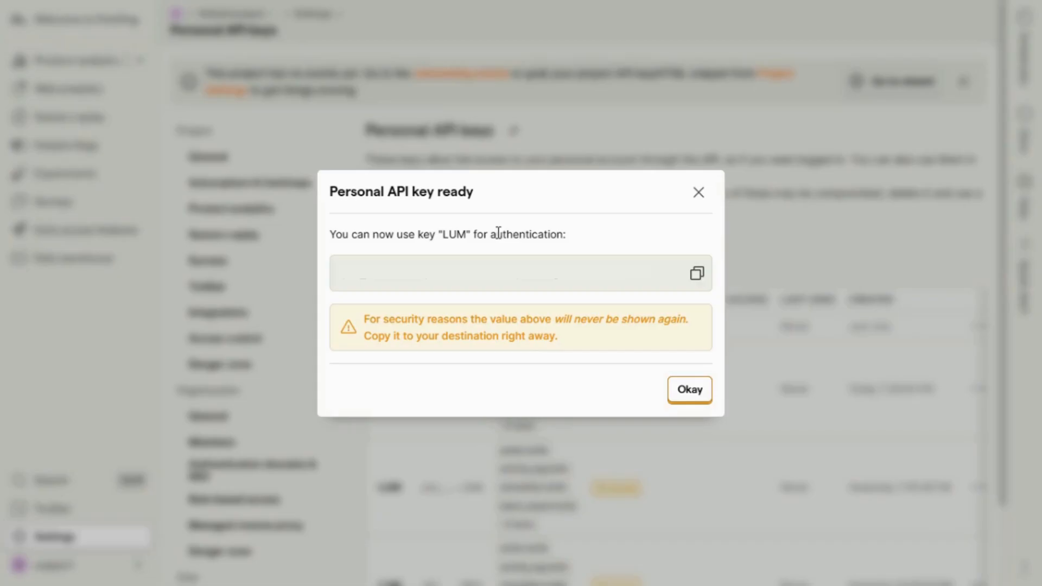
Step: Close the 'Personal API key ready' notice and look over the personal API keys list
left_click(698, 192)
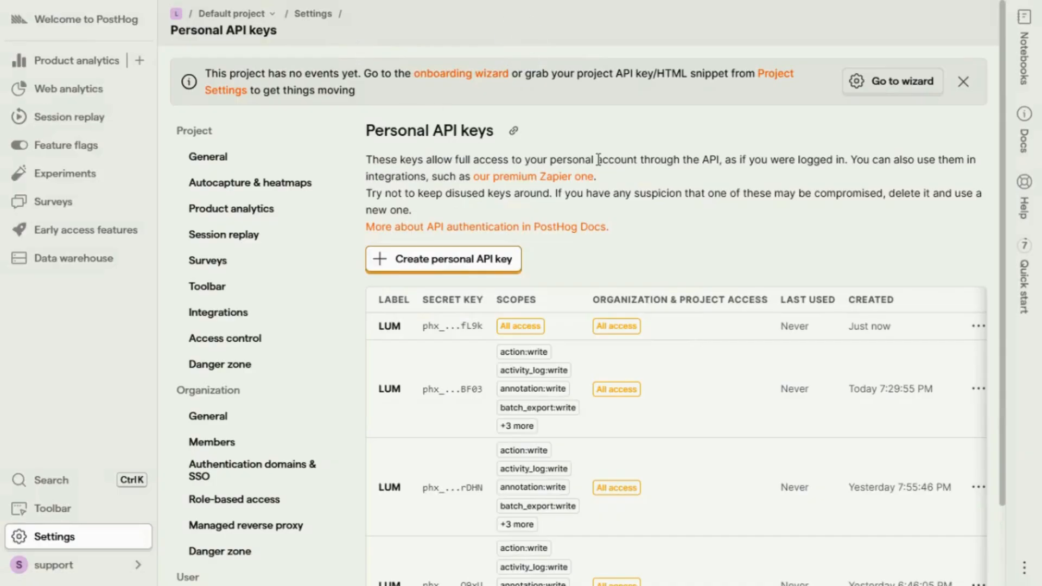
scroll(337, 325, "down", 2)
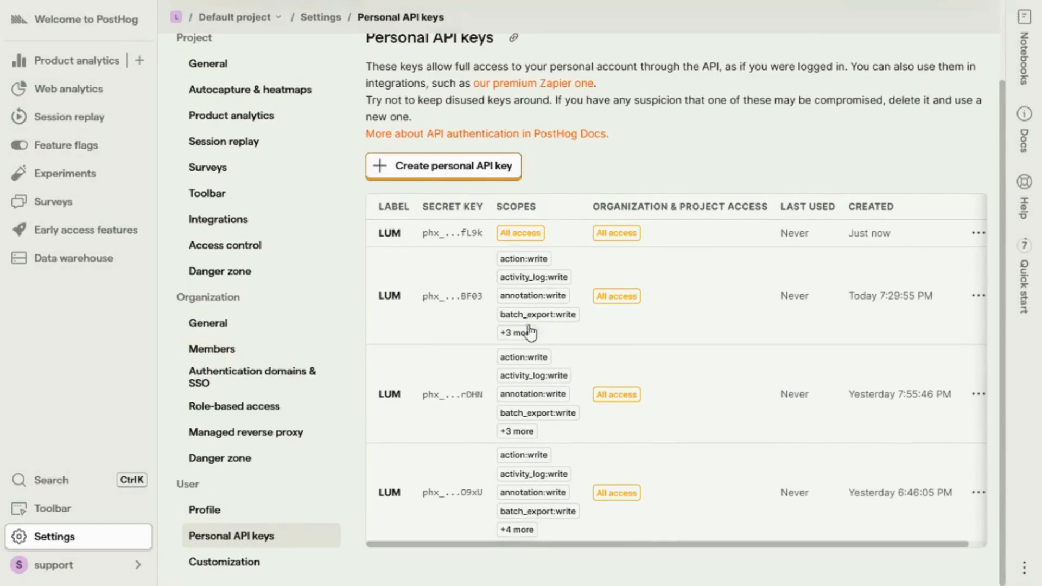
scroll(515, 320, "up", 2)
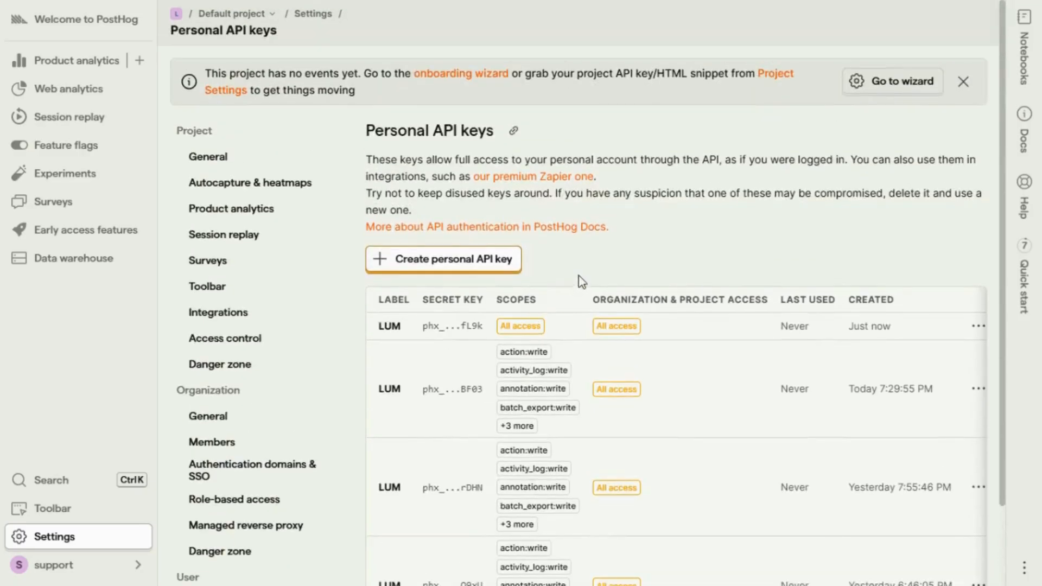
Step: Create a personal API key labelled 'test' with all-access organizations, projects and scope preset
left_click(422, 263)
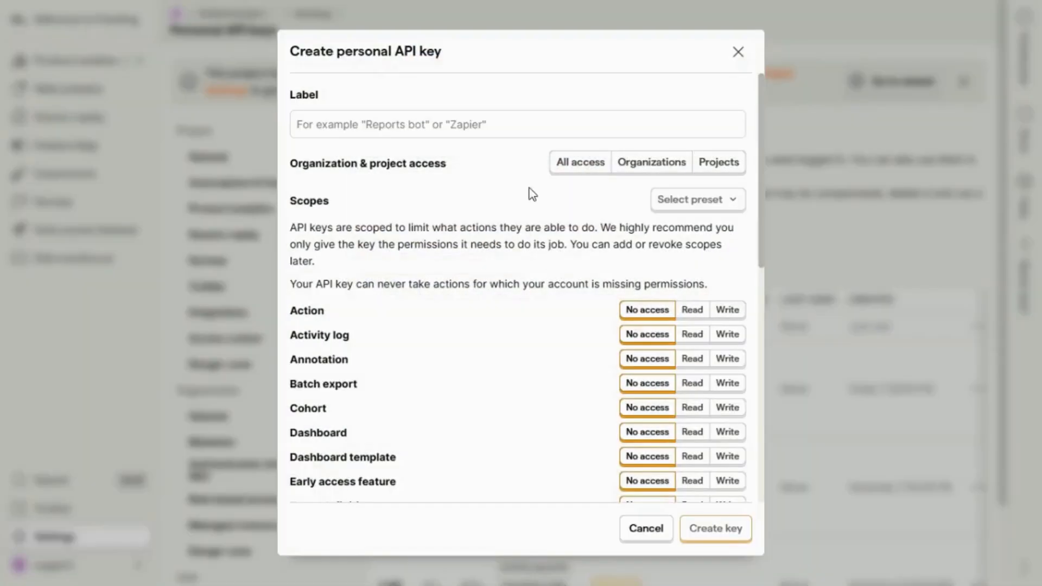
left_click(440, 125)
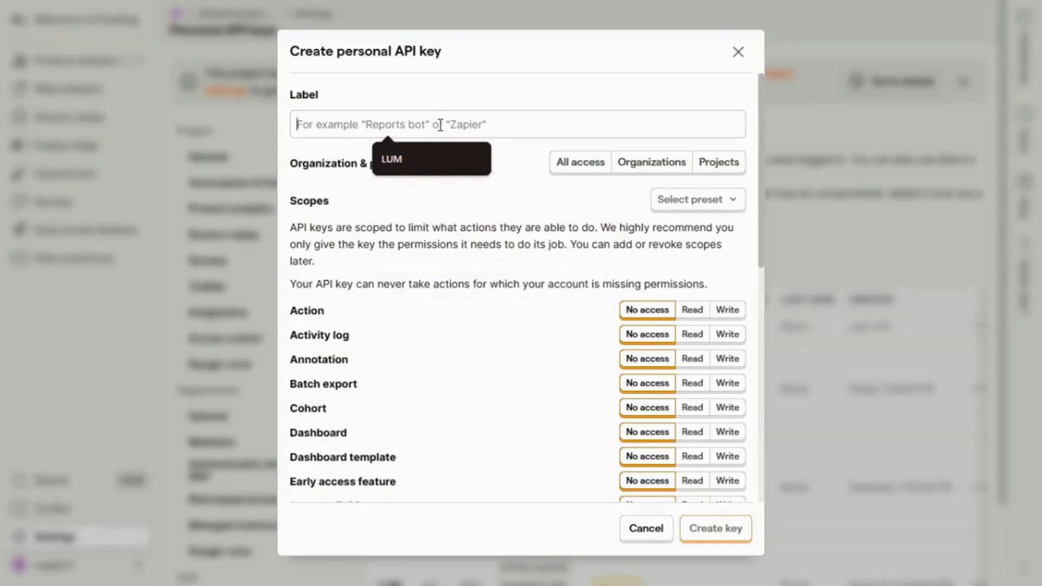
type("test")
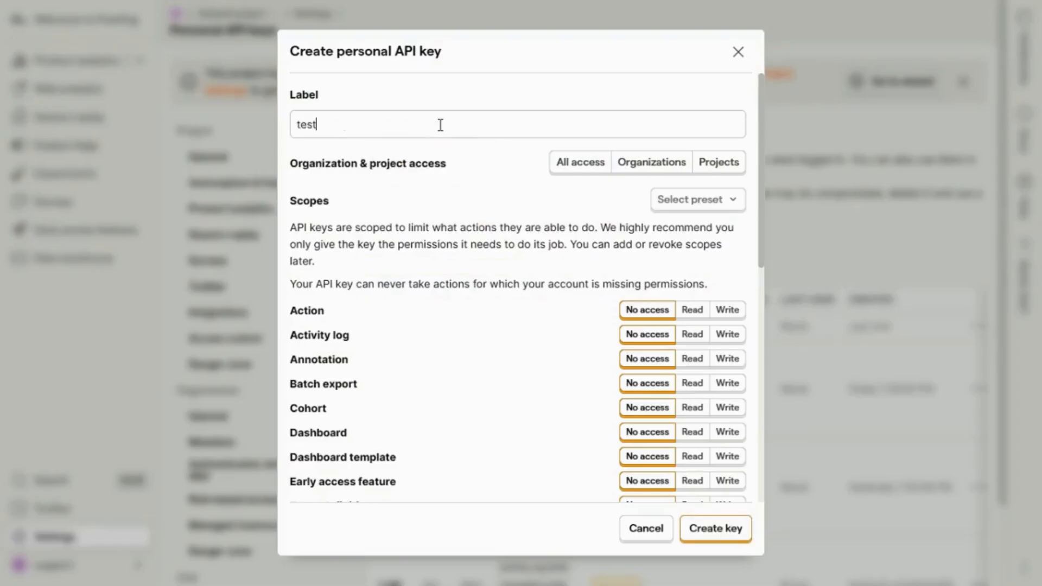
left_click(565, 166)
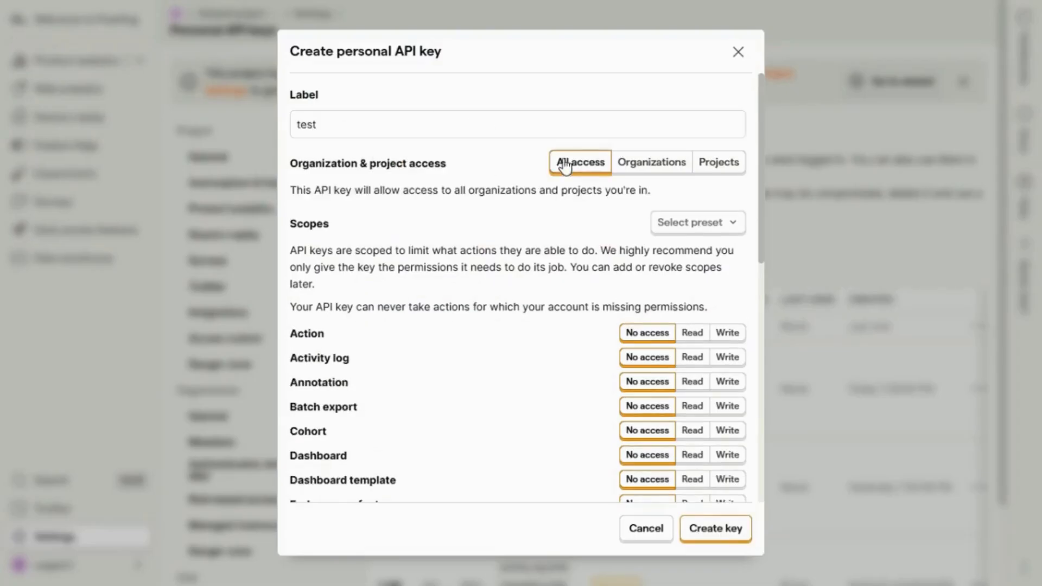
left_click(716, 231)
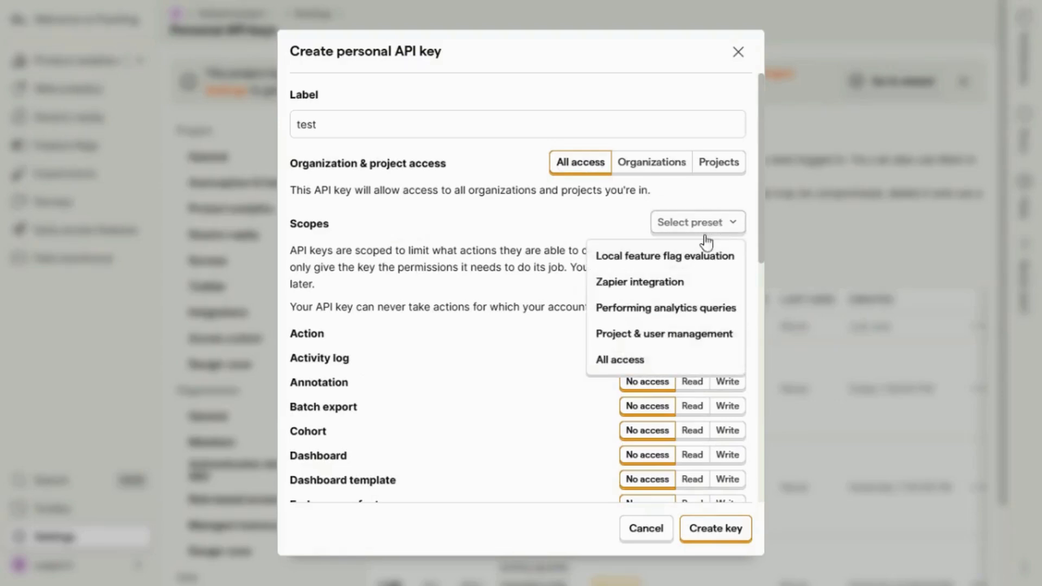
left_click(603, 366)
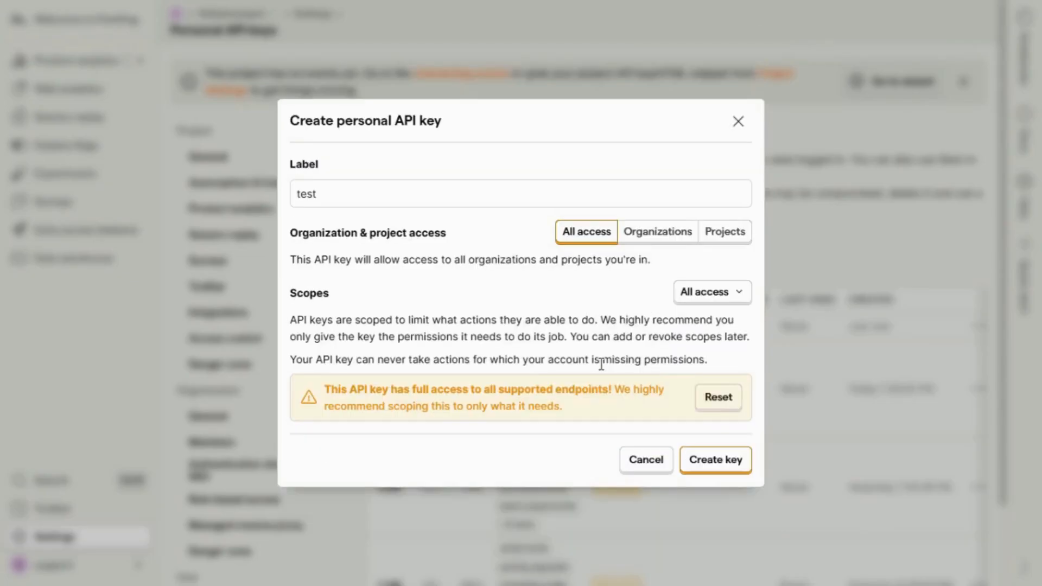
left_click(719, 462)
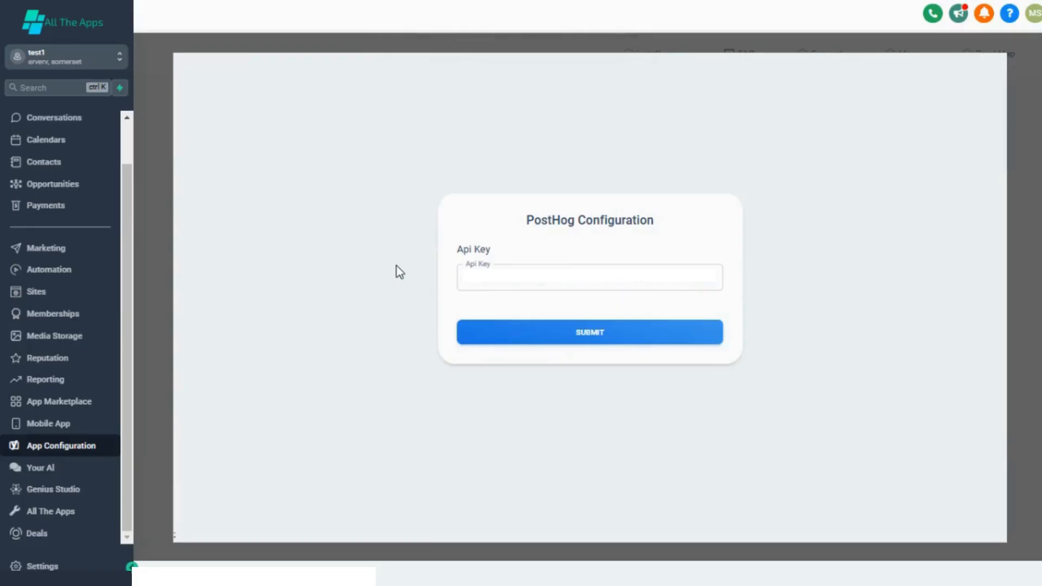
Step: Submit the pasted PostHog API key in the app configuration, then go to Automation
left_click(503, 328)
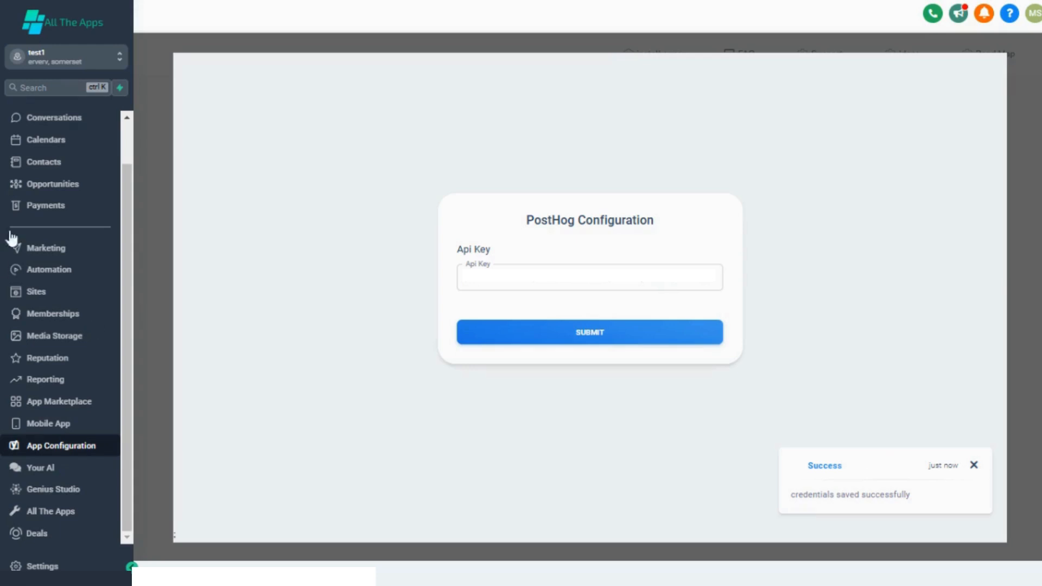
left_click(54, 271)
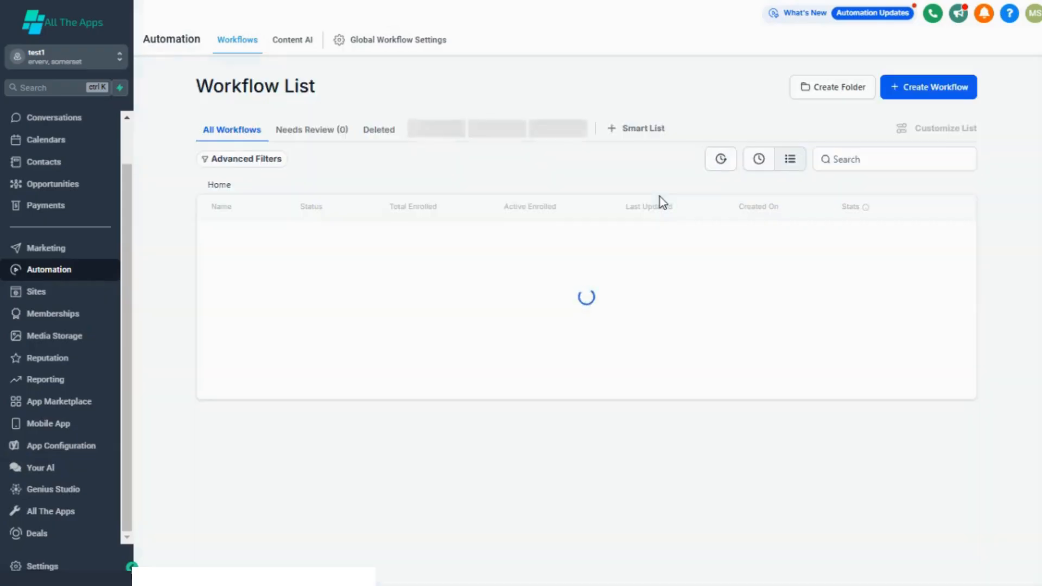
Step: Start a blank workflow and add a Posthog For Workflows Create Project action named 'new test'
left_click(905, 90)
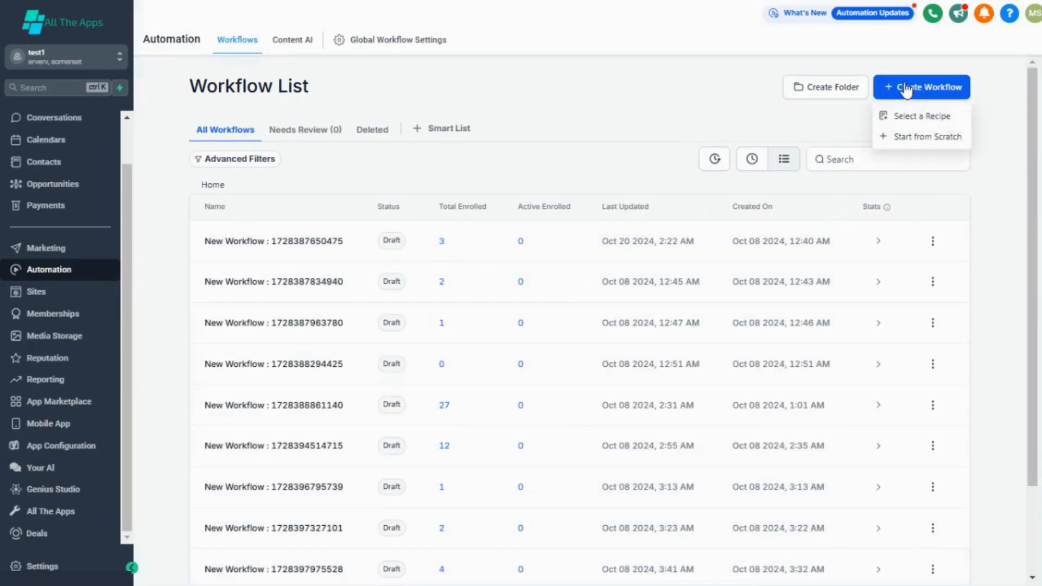
left_click(905, 136)
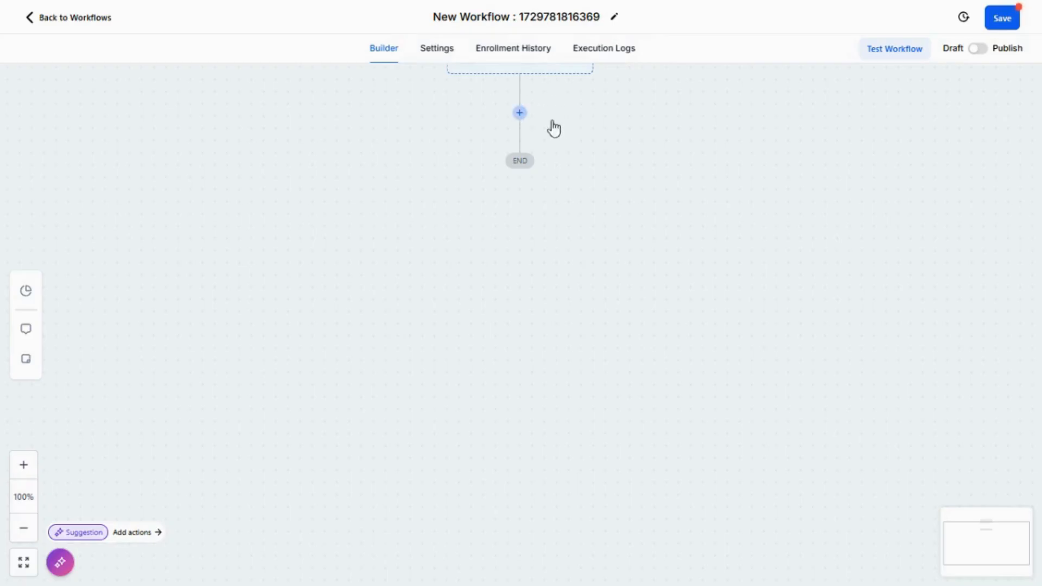
left_click(796, 142)
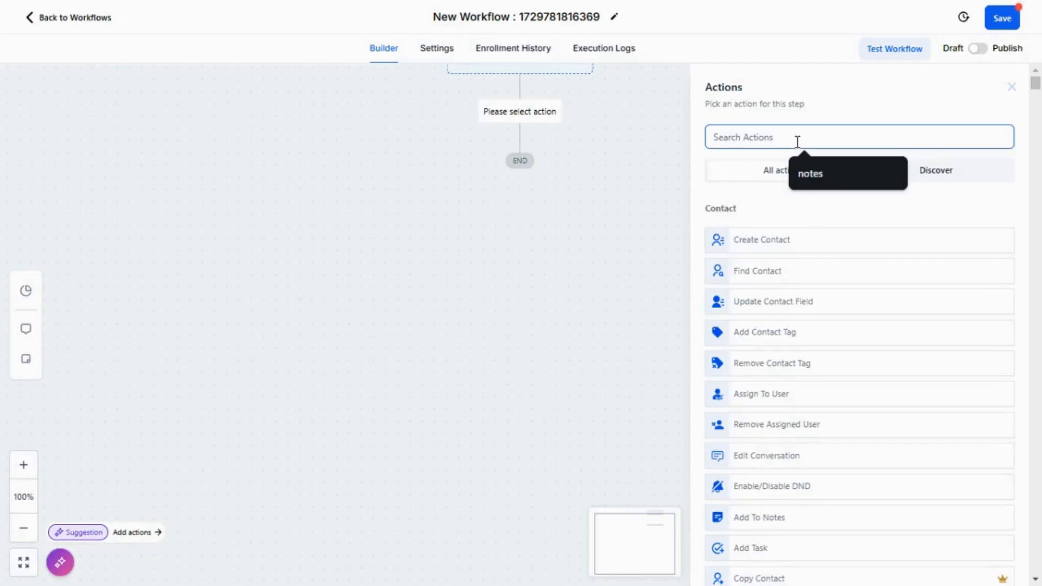
key("ctrl+f")
left_click(982, 21)
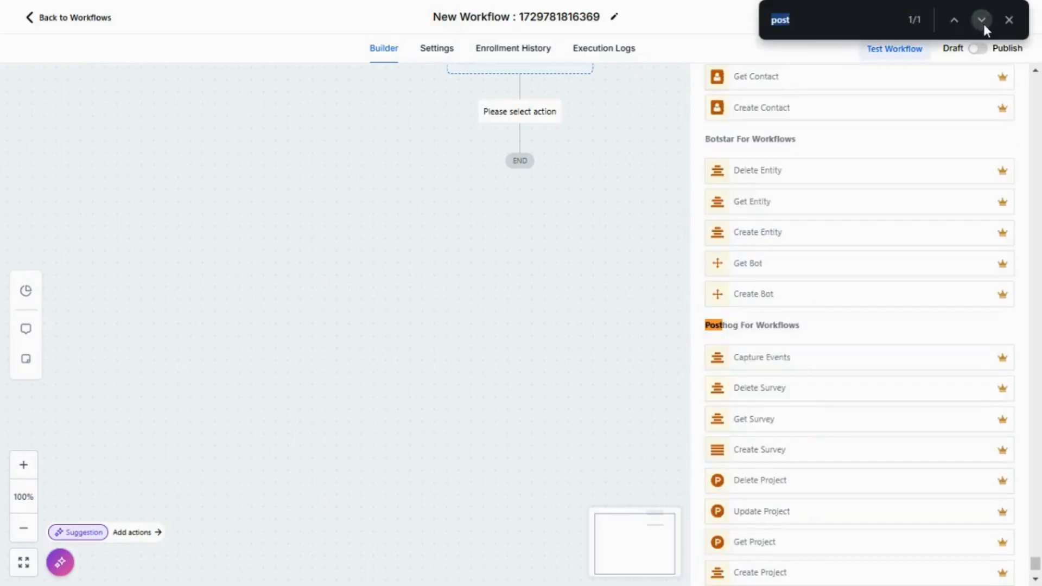
scroll(824, 377, "down", 3)
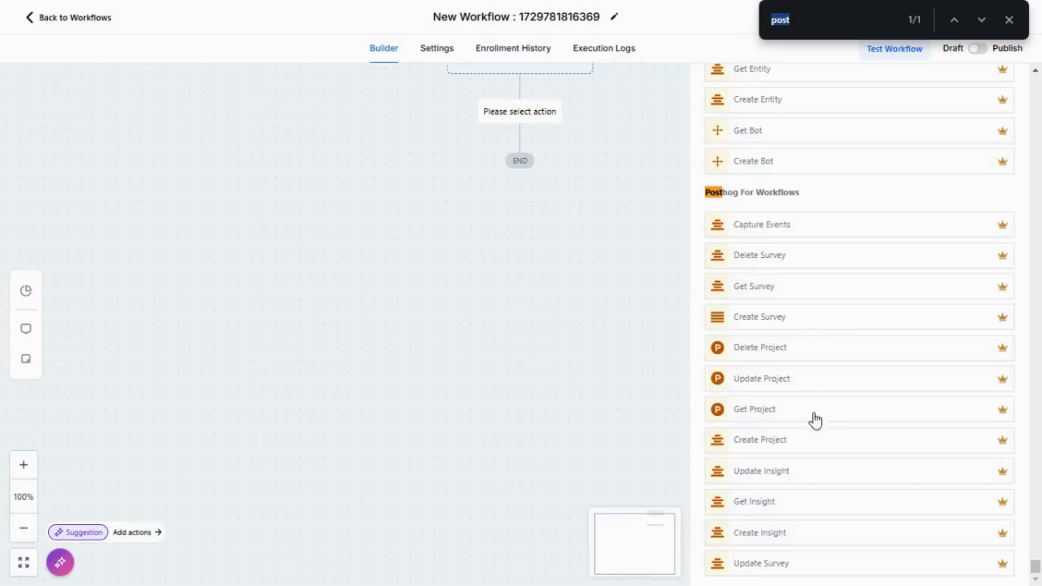
left_click(795, 433)
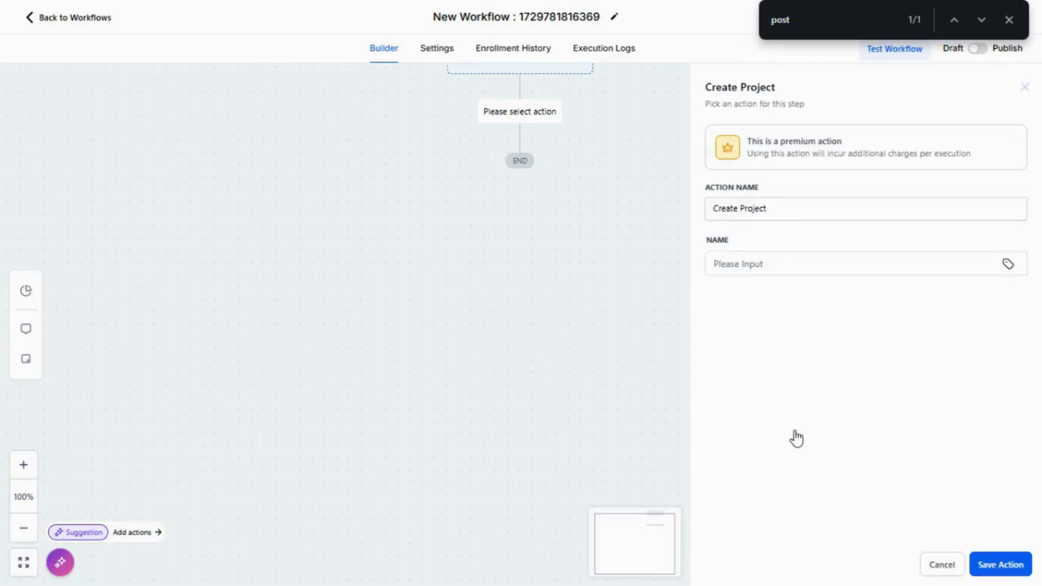
left_click(749, 264)
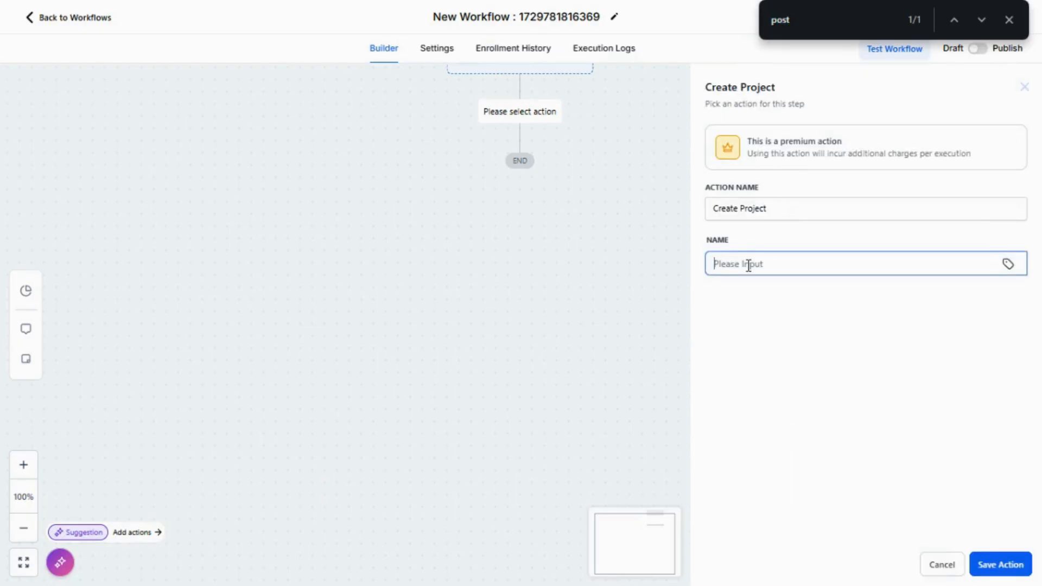
type("new test")
Step: Save the Create Project step and add an Add To Notes action after it
left_click(991, 564)
left_click(1009, 20)
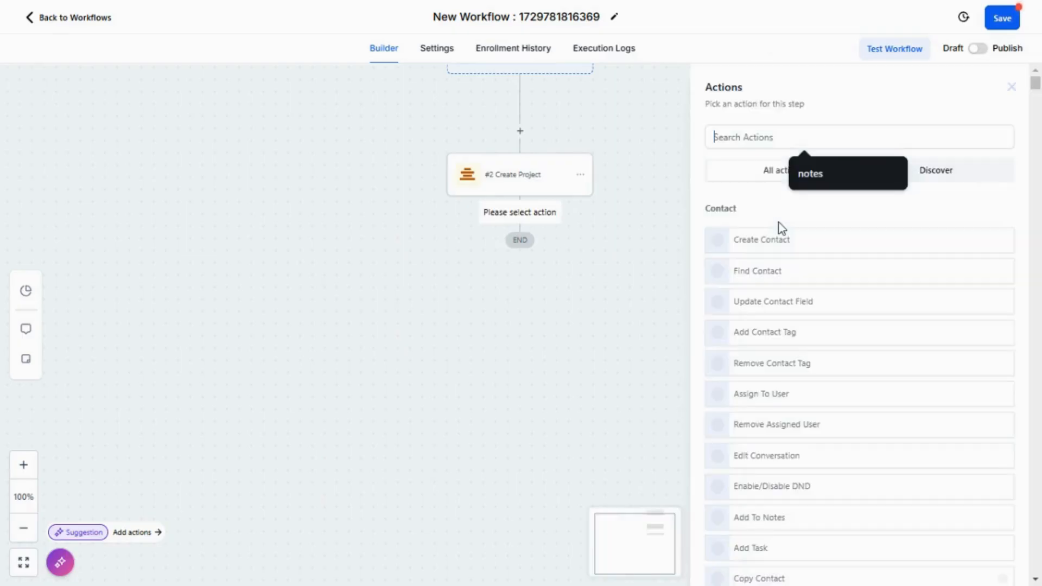
left_click(825, 184)
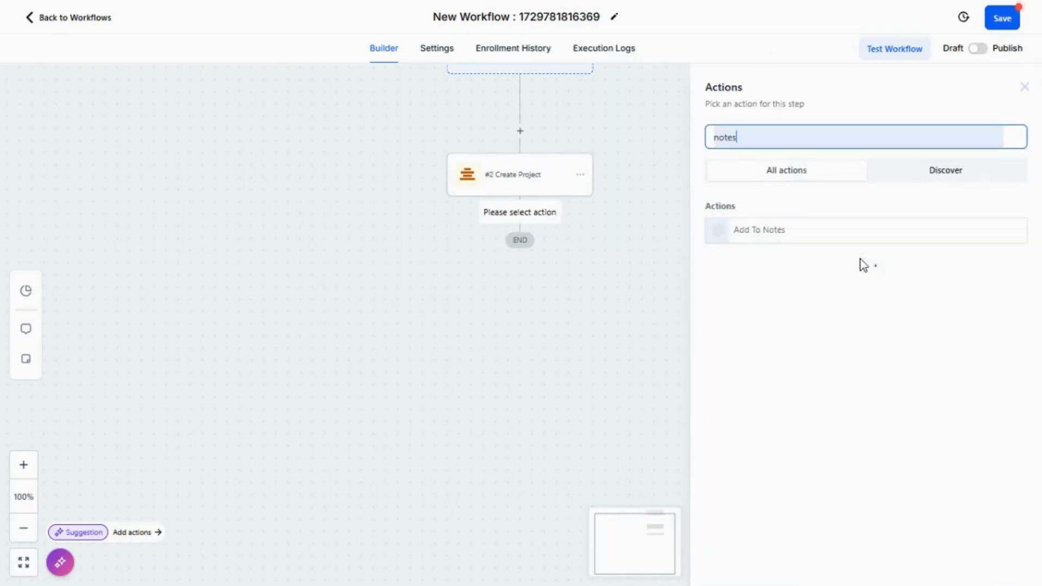
left_click(807, 228)
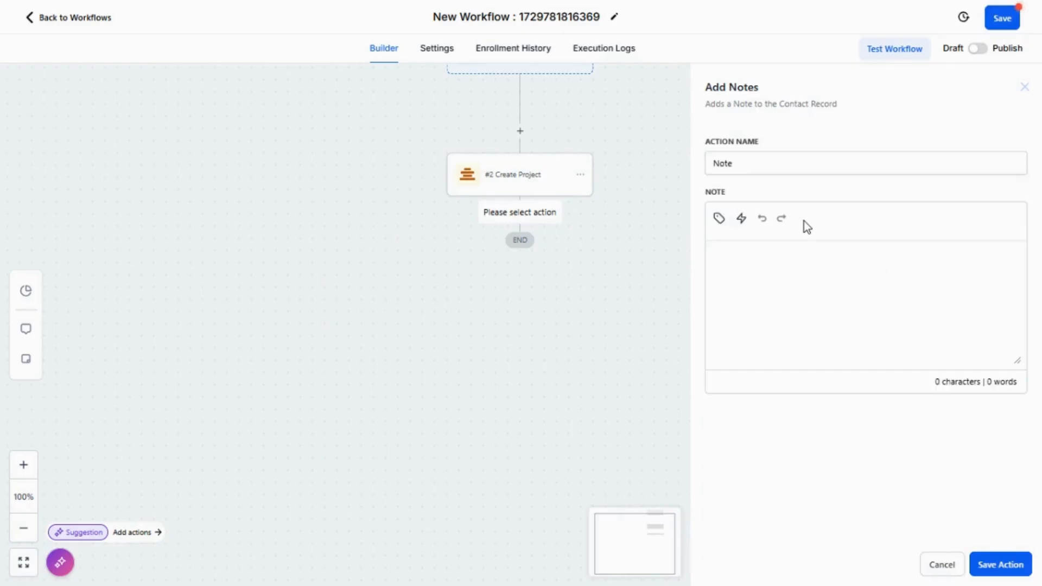
Step: Set the note to the #2 Create Project name plus '-=== test', then save the step and workflow
left_click(720, 218)
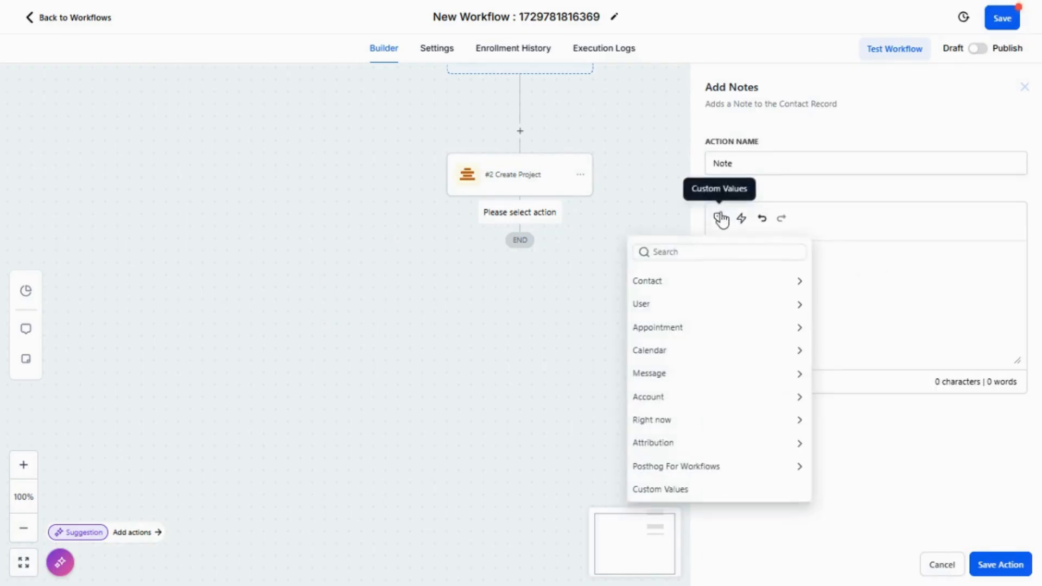
left_click(698, 467)
left_click(712, 301)
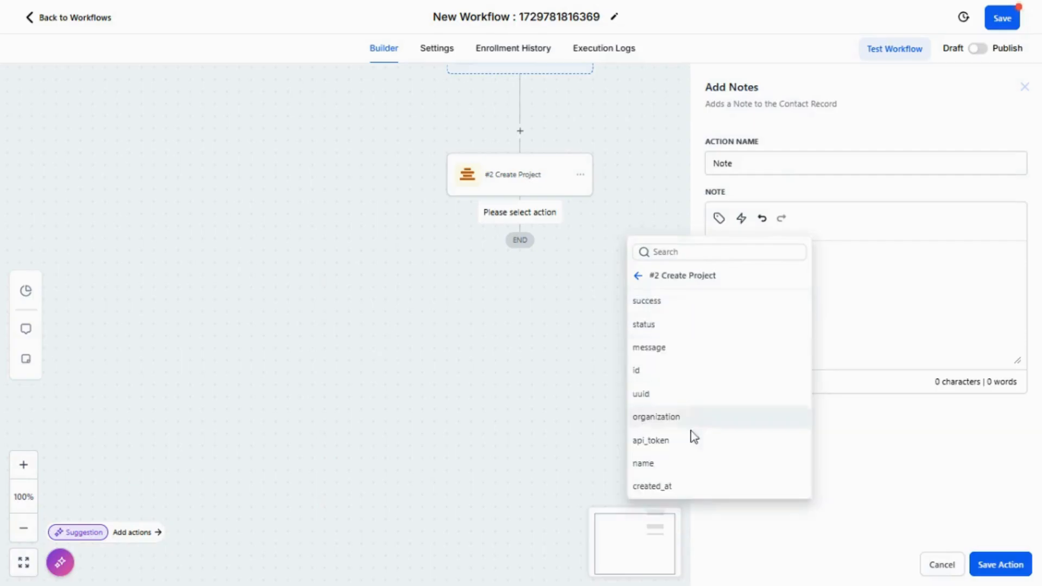
left_click(675, 464)
type("-===")
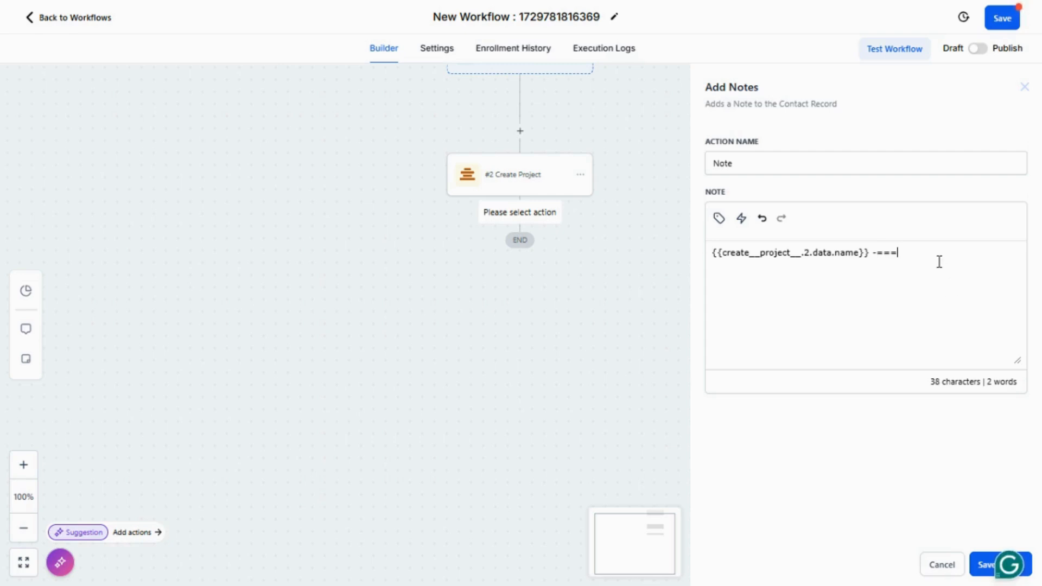
type(" tet")
key("BackSpace")
type("st")
left_click(987, 565)
left_click(997, 20)
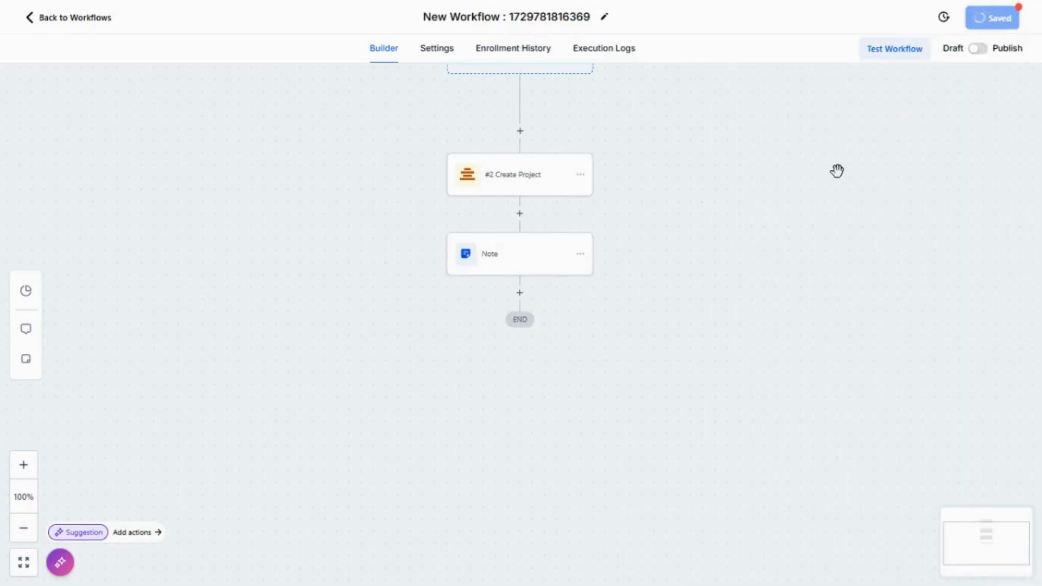
Step: Run a test of the workflow on a selected contact
left_click(886, 58)
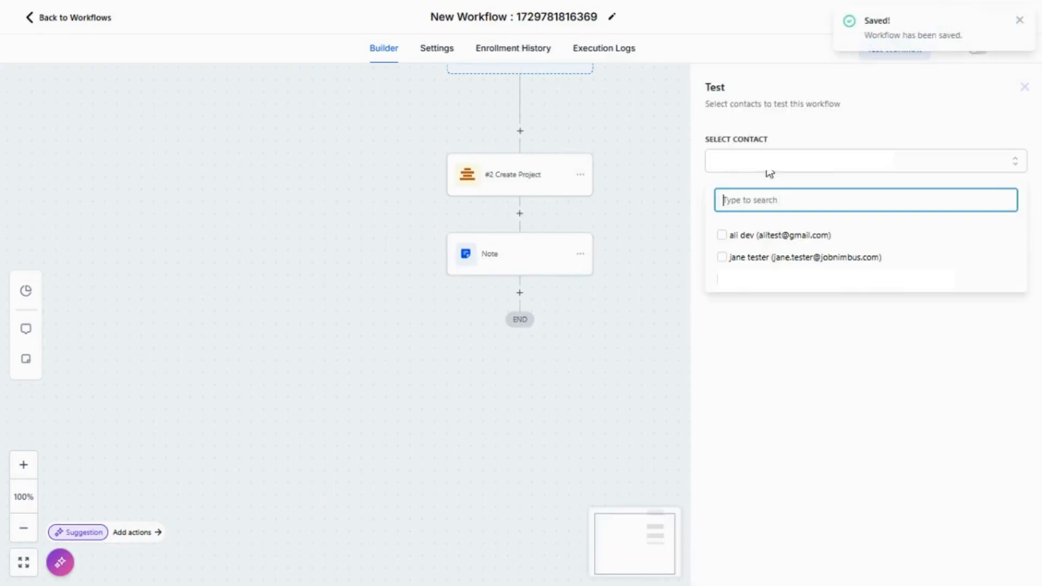
left_click(792, 281)
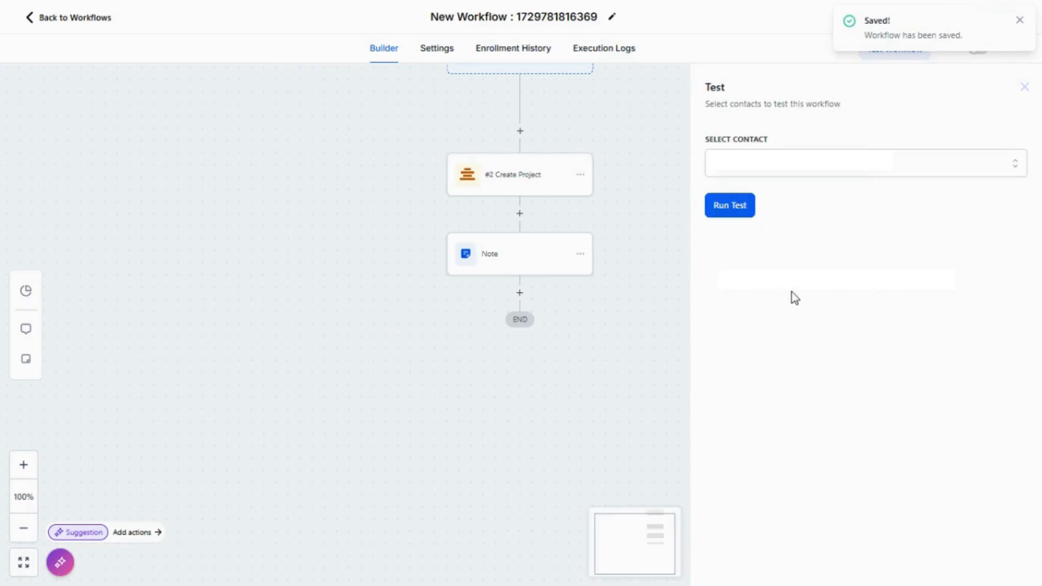
left_click(720, 207)
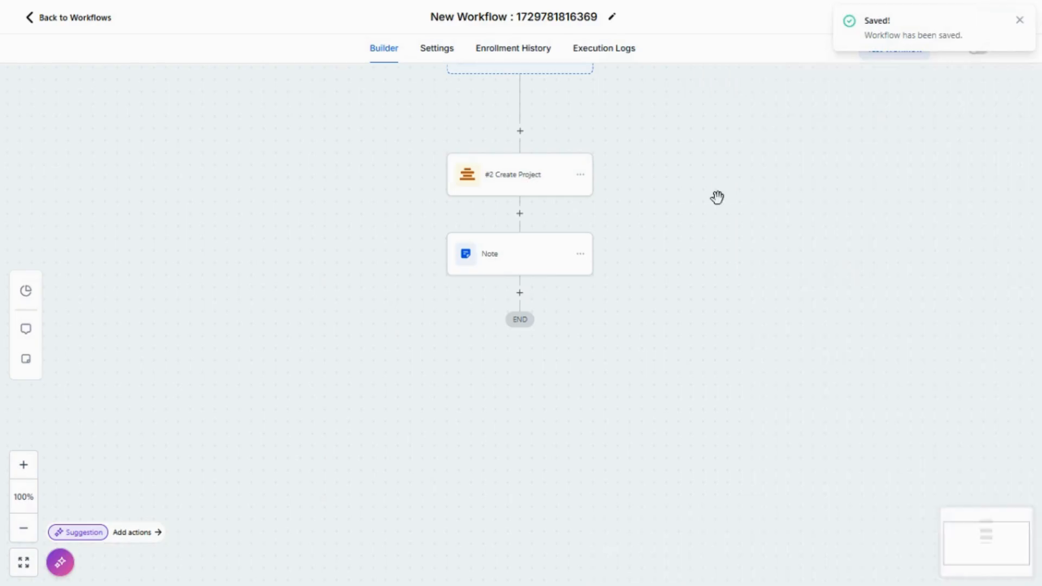
Step: Refresh the Execution Logs until #2 Create Project and Note both show executed
left_click(588, 49)
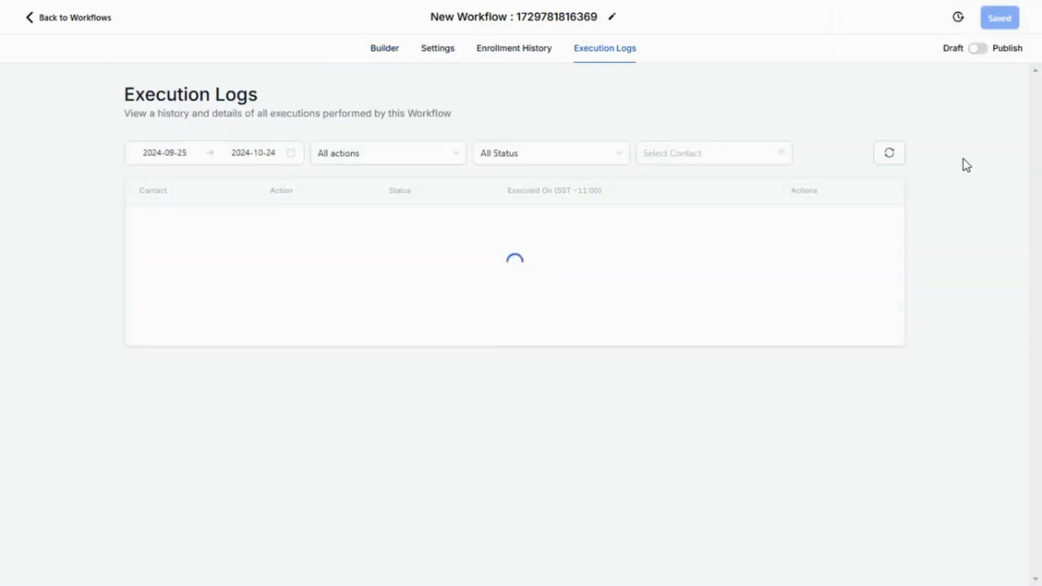
left_click(894, 156)
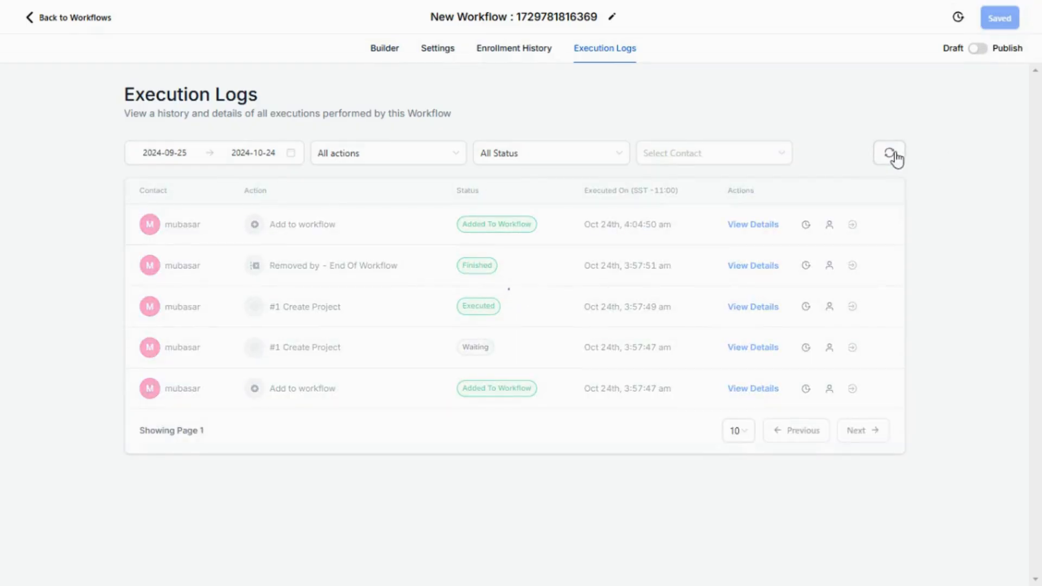
left_click(894, 156)
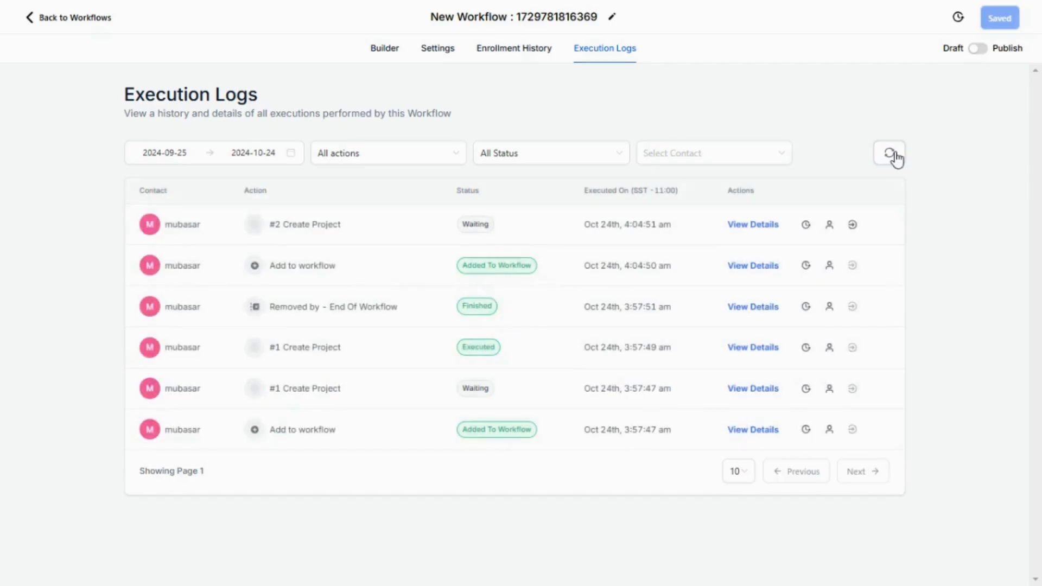
left_click(894, 156)
left_click(895, 157)
left_click(894, 156)
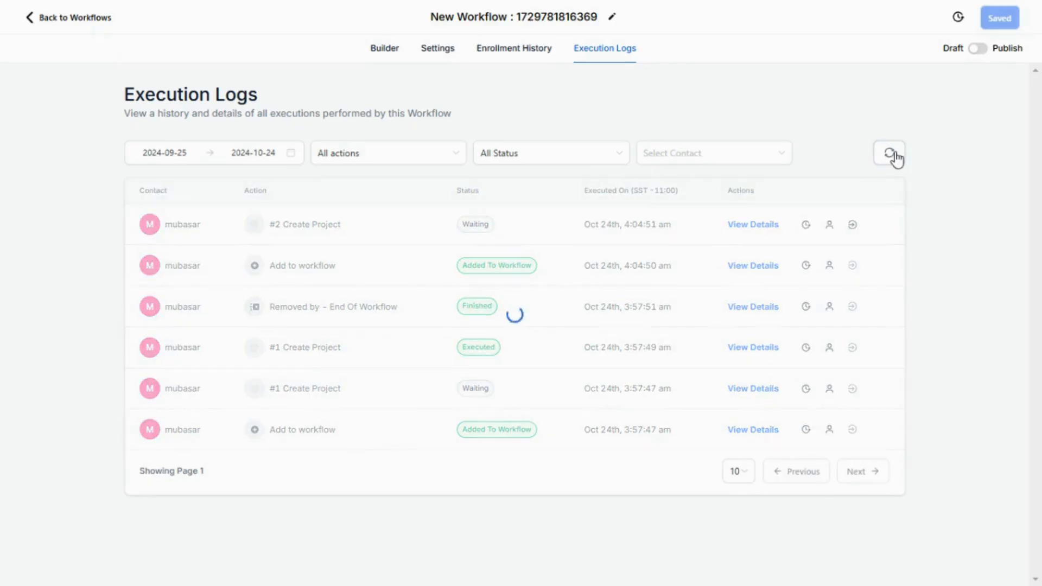
left_click(895, 156)
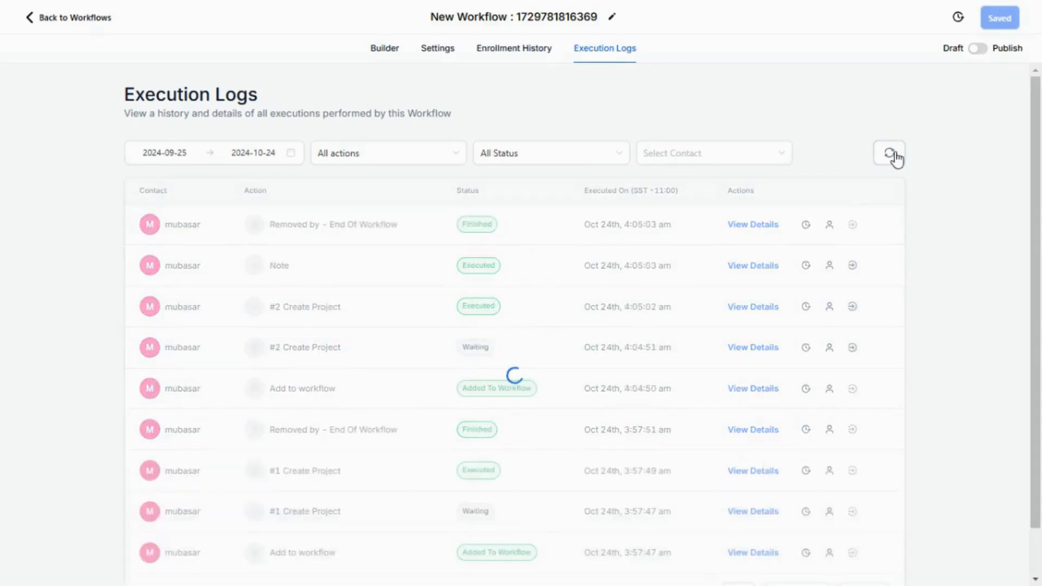